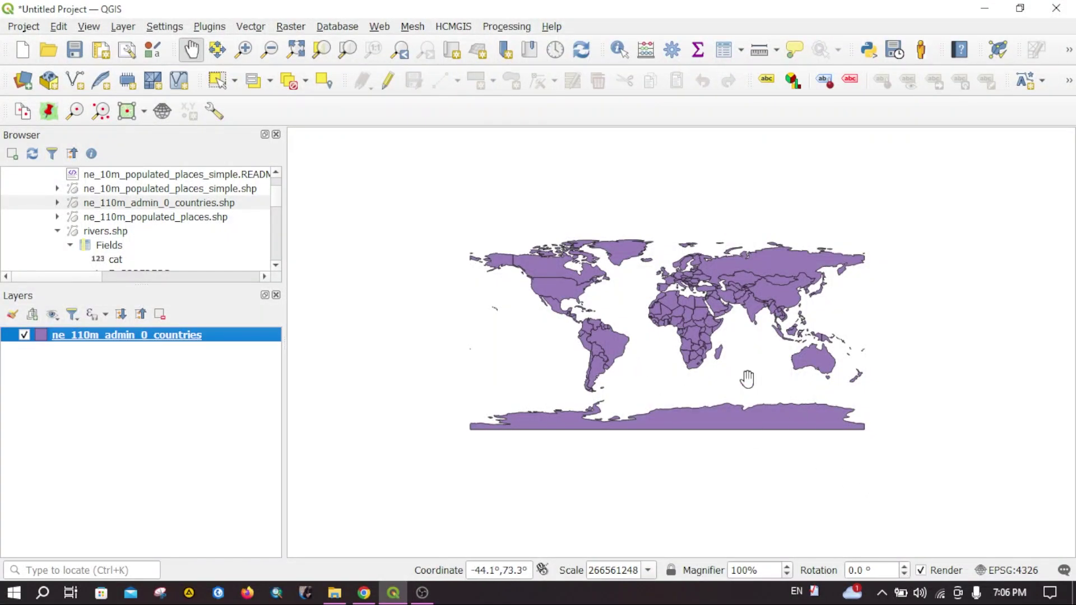
In Keyboard Shortcuts, filter by 'open' and start reassigning the Open Attribute Table shortcut
click(162, 26)
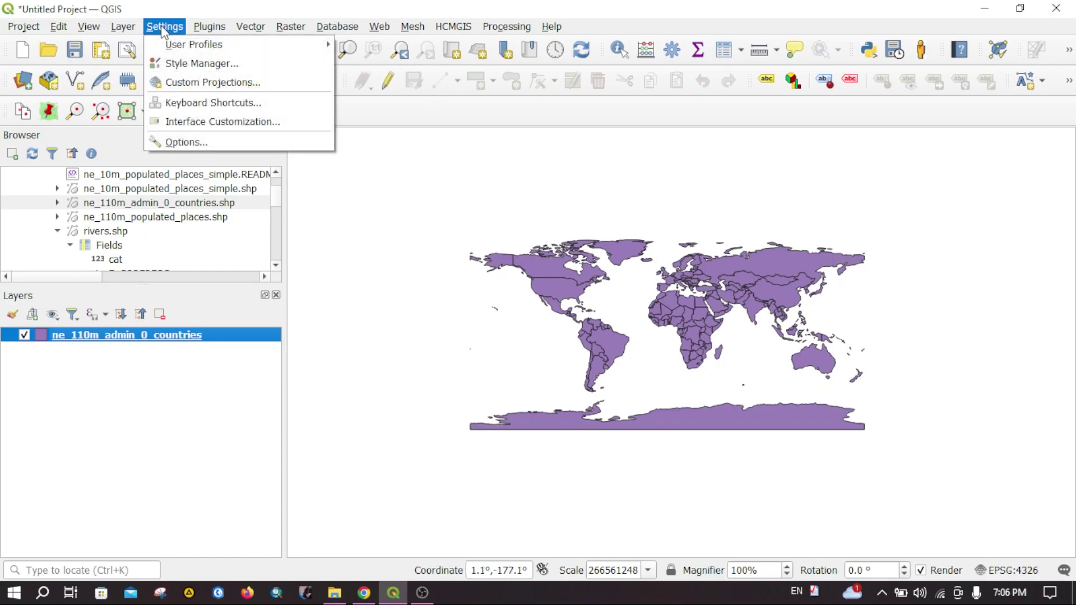
click(209, 103)
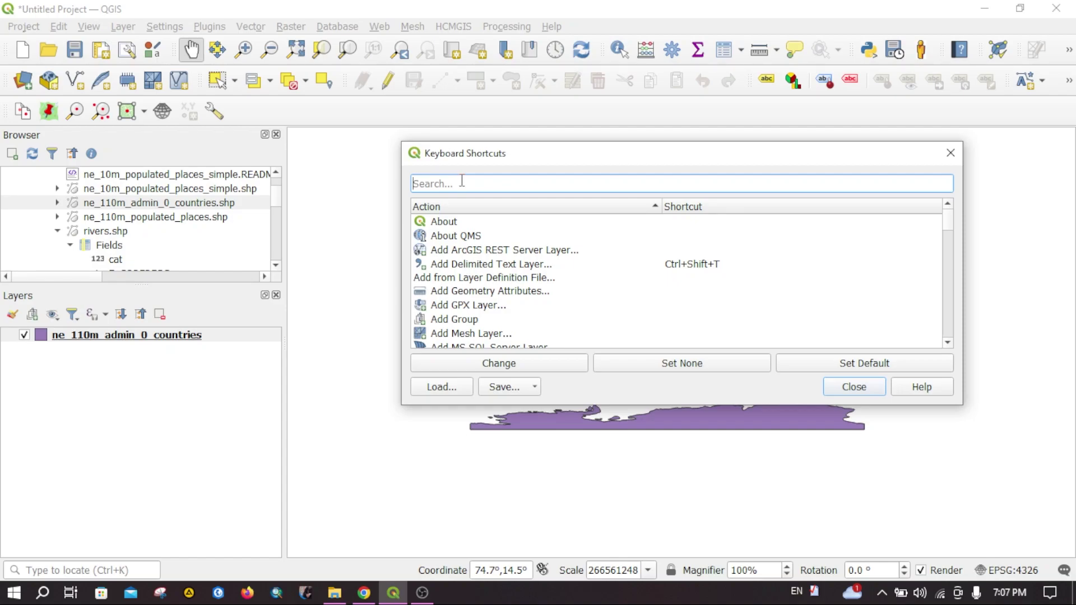
text(a)
key(BackSpace)
text(a)
key(BackSpace)
text(op)
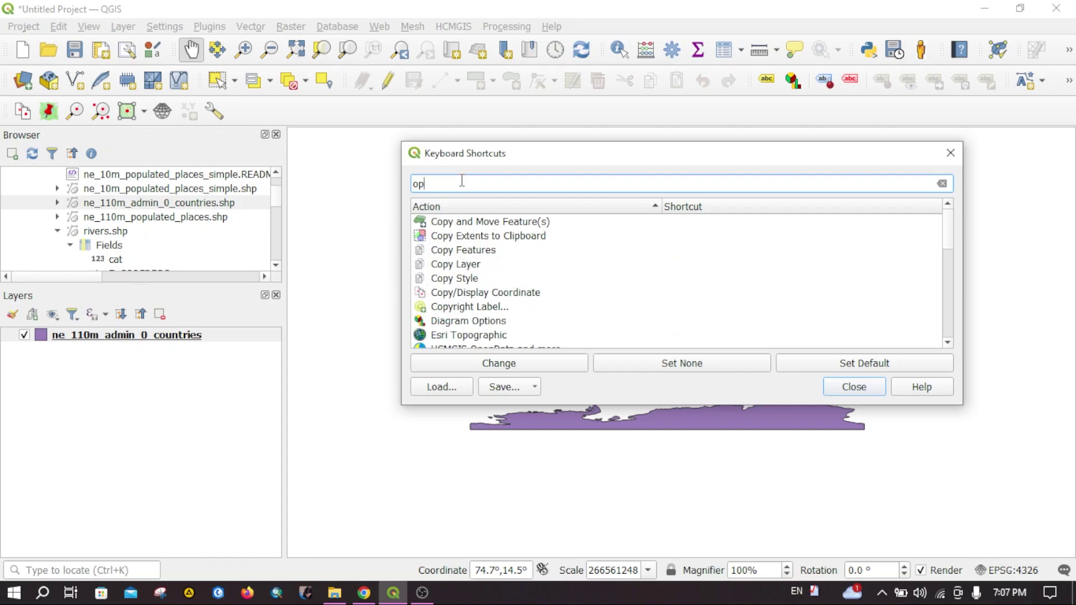
text(en)
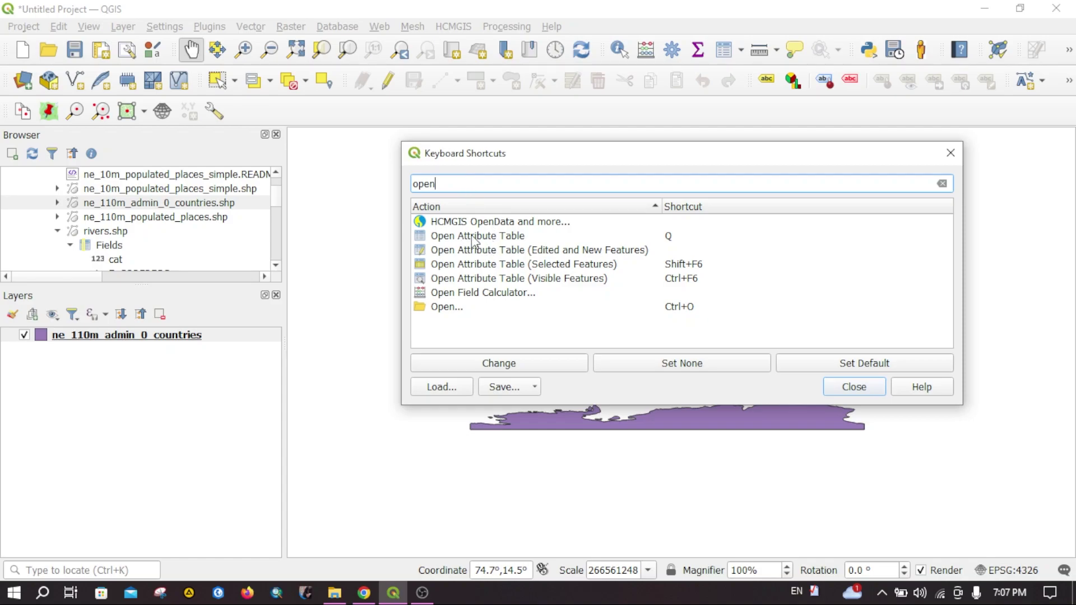
click(491, 240)
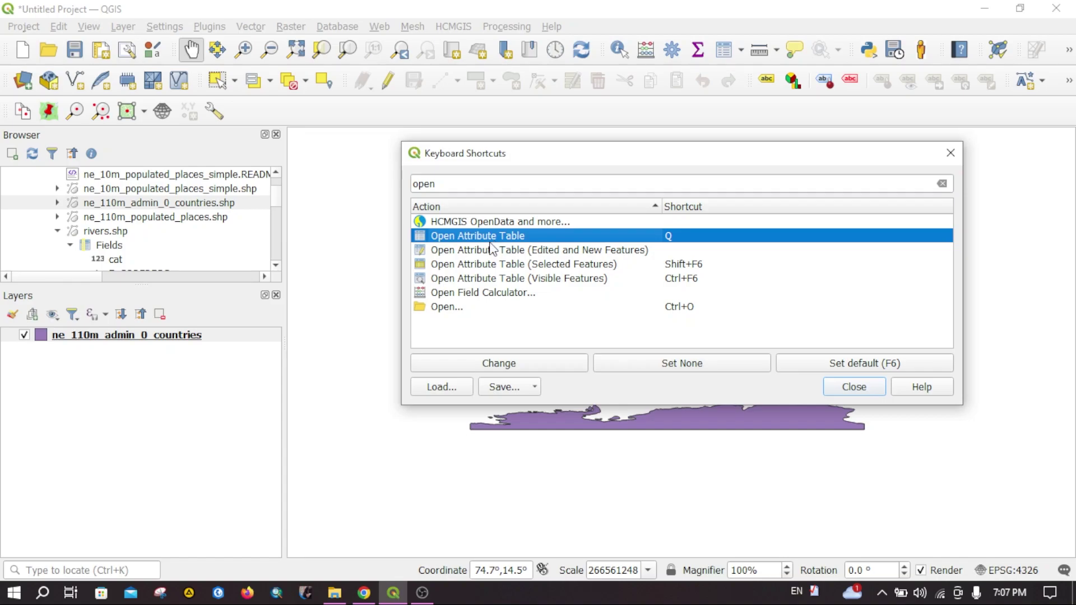
click(517, 363)
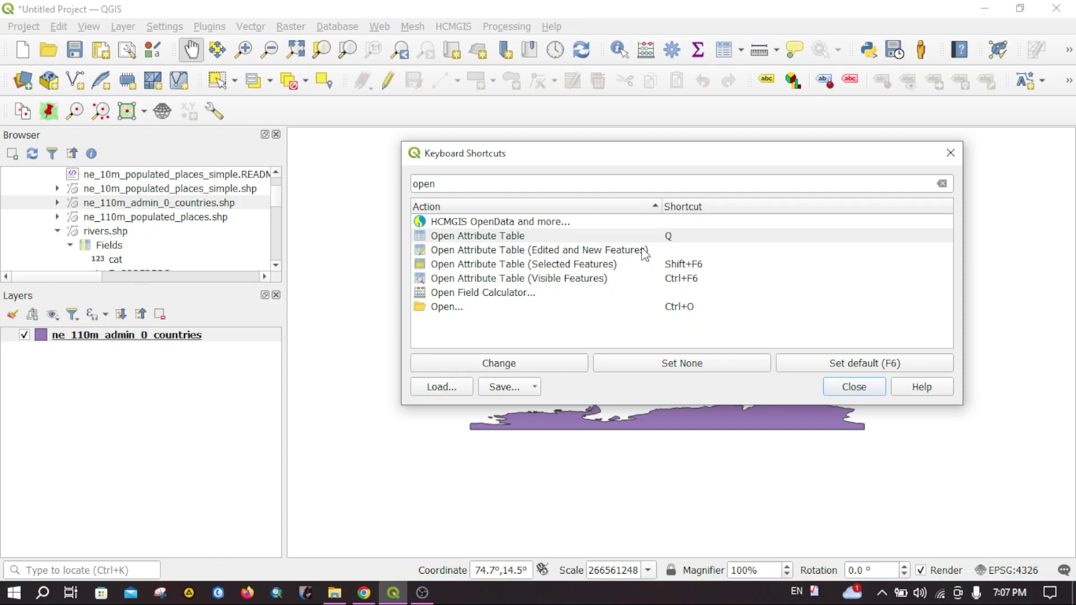
click(856, 391)
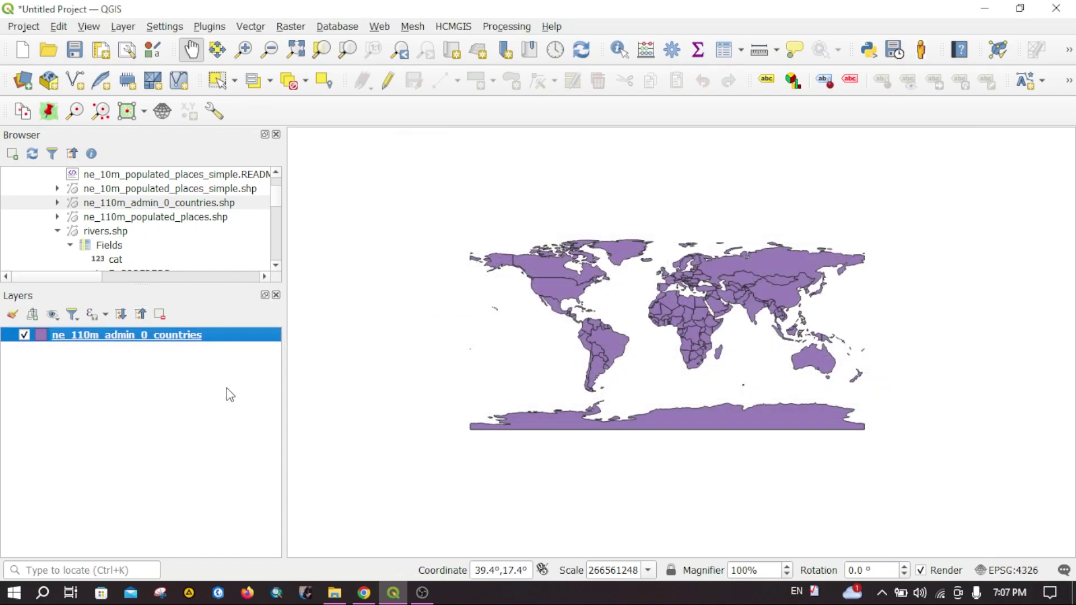
scroll(292, 387, up, 2)
click(159, 337)
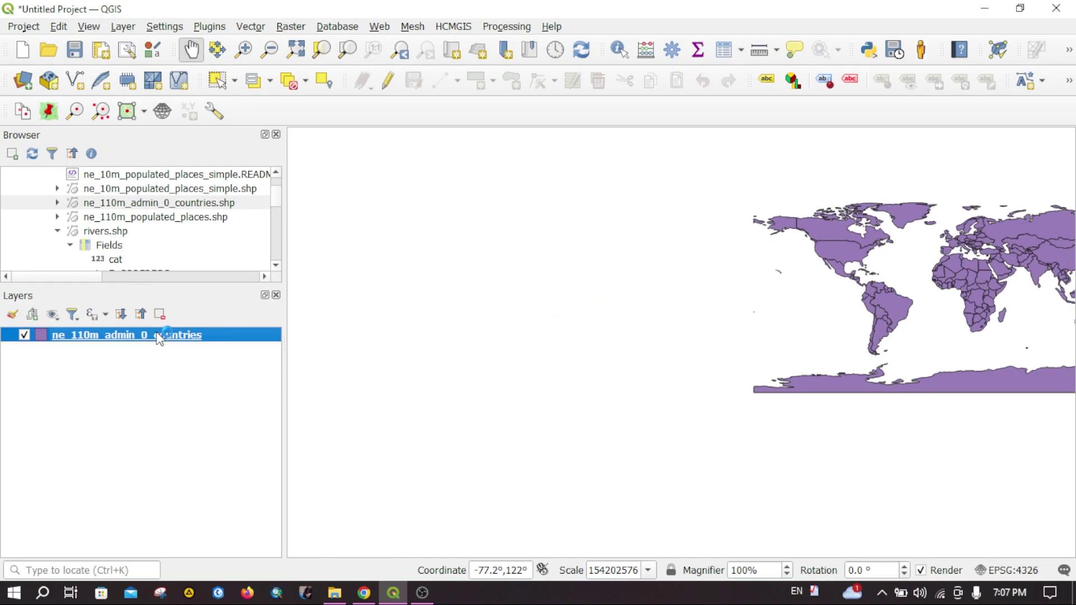
key(F6)
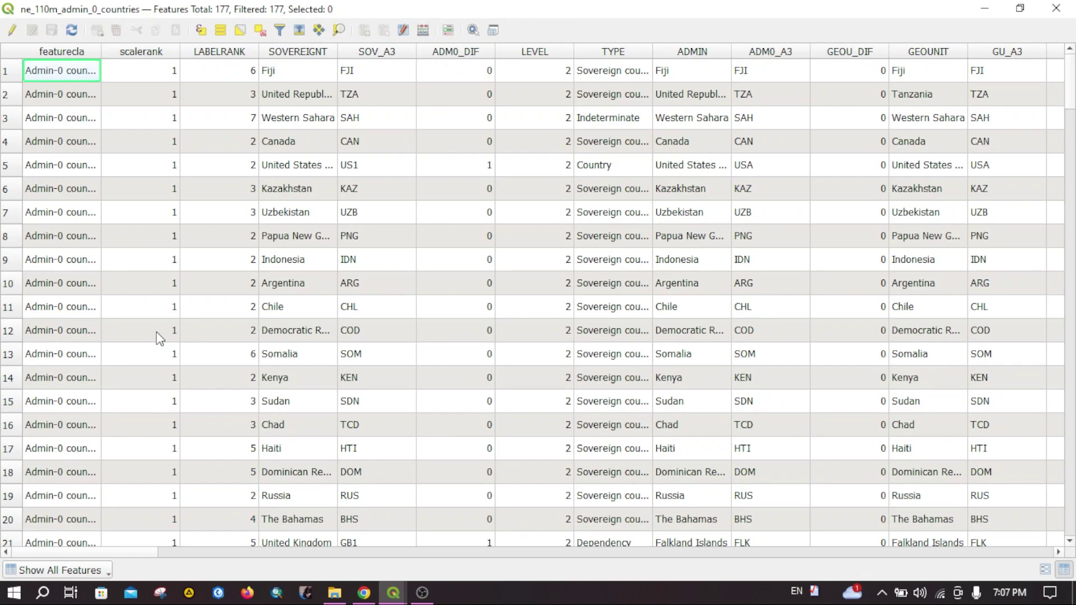
click(1056, 7)
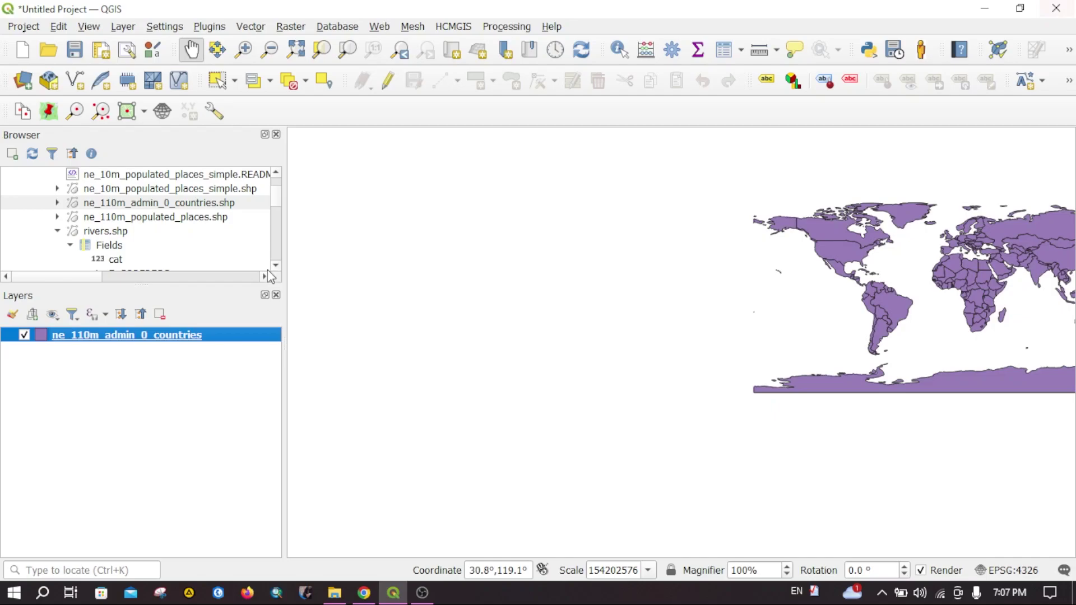
Open the ne_110m_admin_0_countries layer's Properties dialog, then close it
right_click(87, 340)
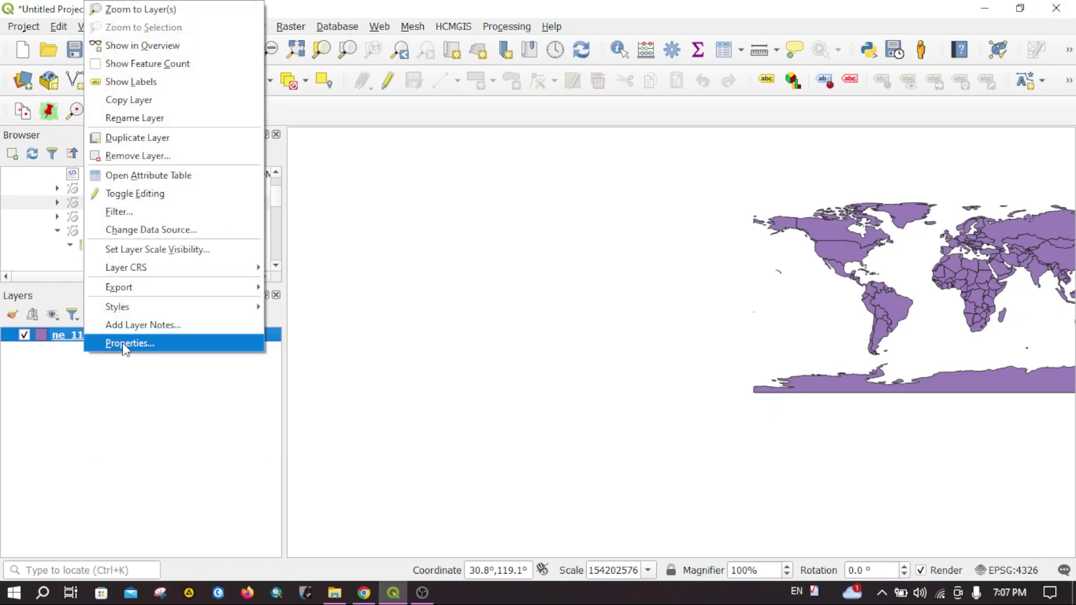
click(128, 342)
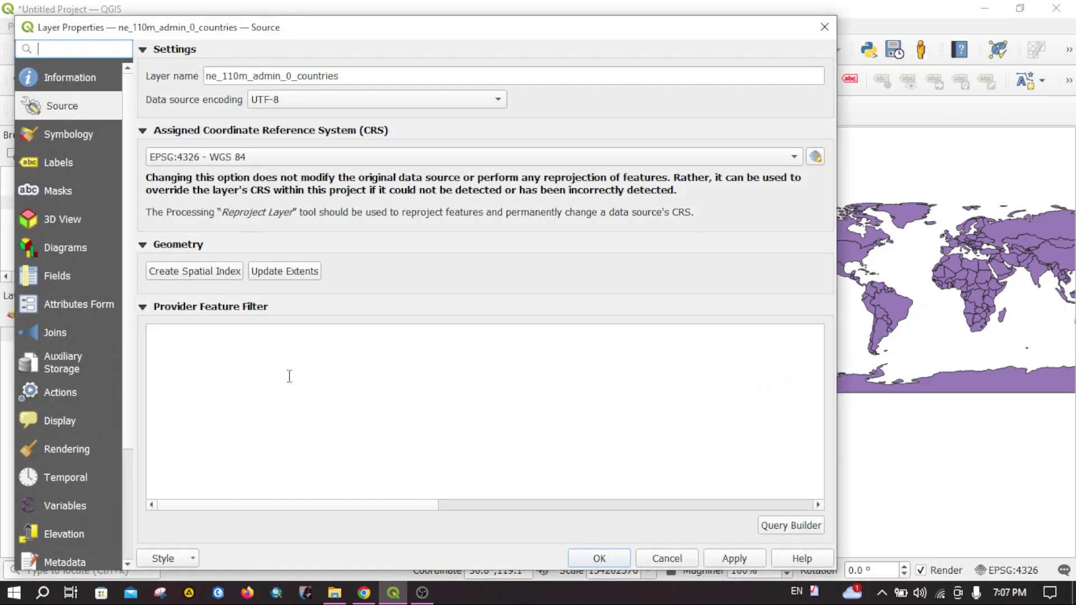
click(820, 35)
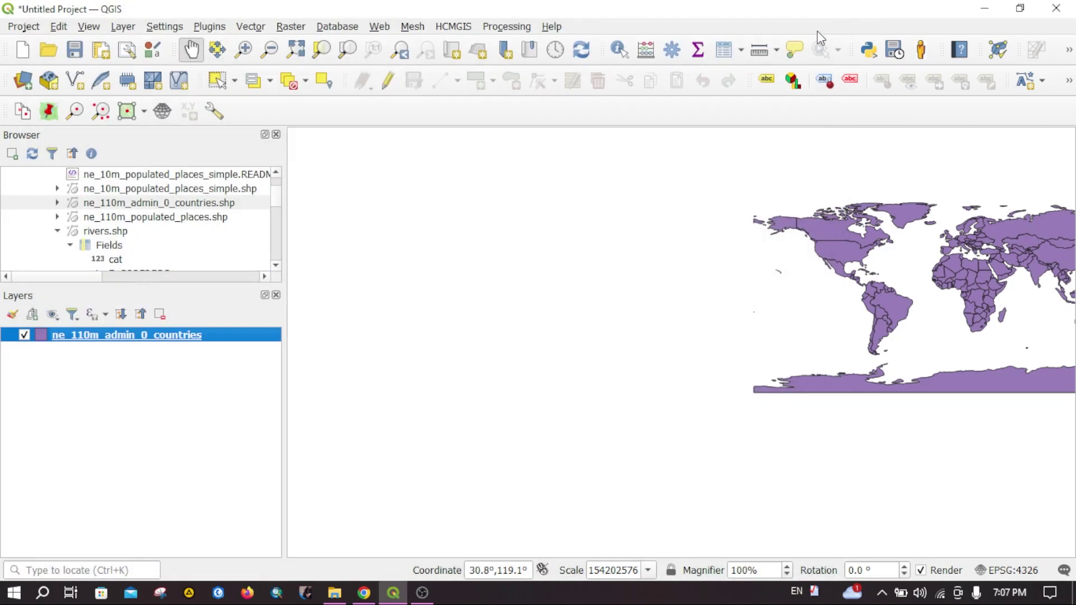
Search Keyboard Shortcuts for 'layer p' and bind W to Layer Properties
click(165, 28)
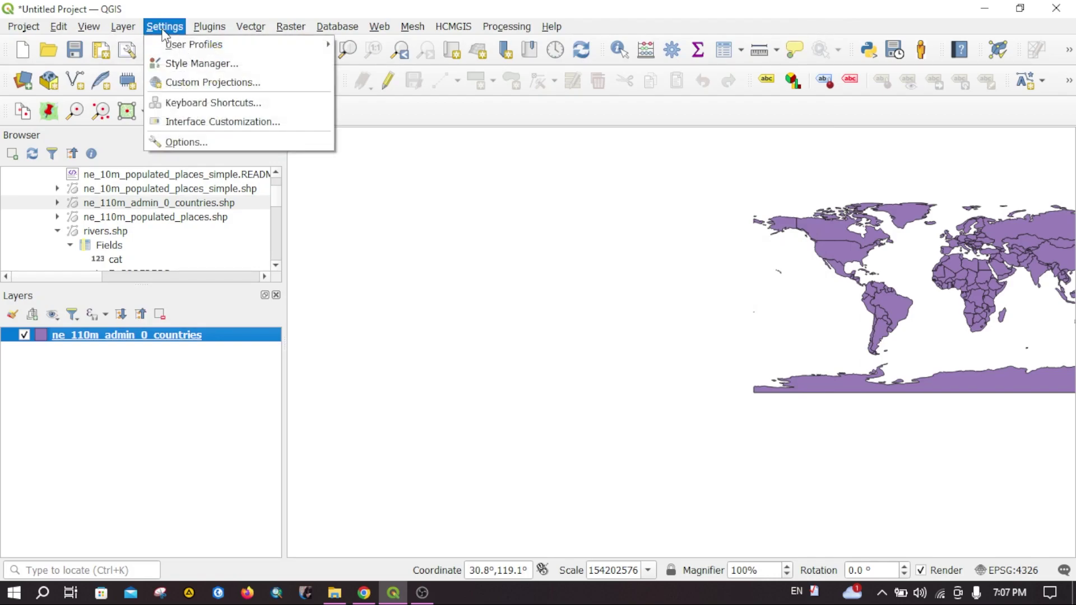
click(203, 103)
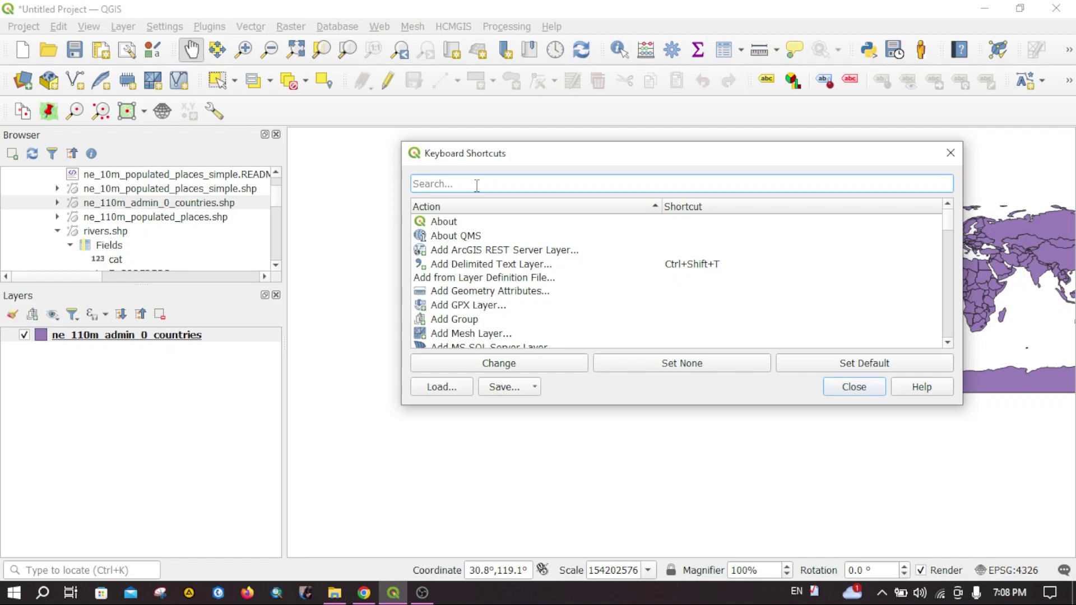
text(la)
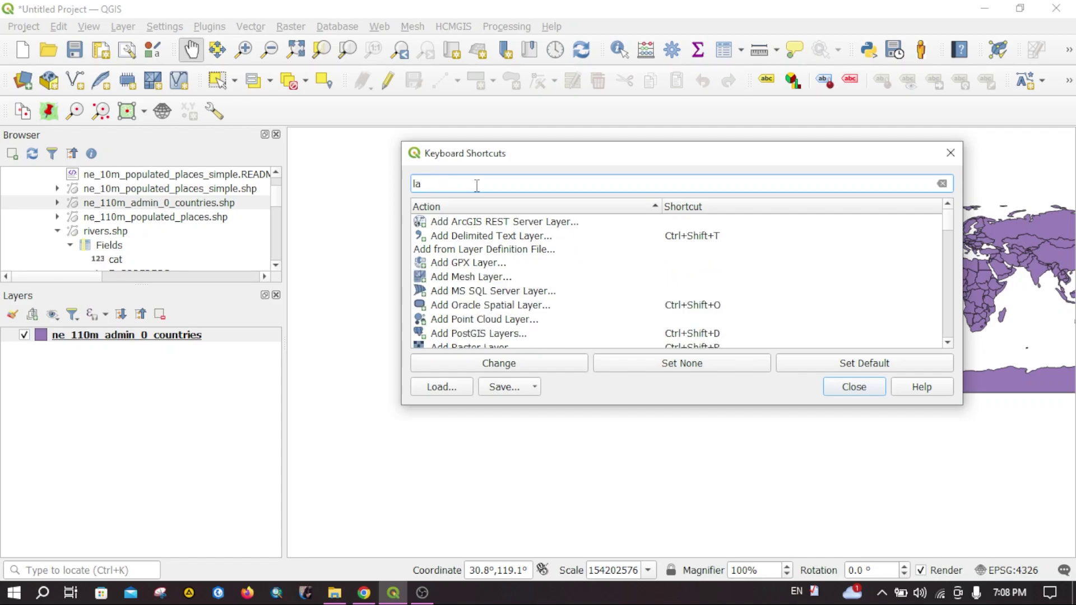
text(yer p)
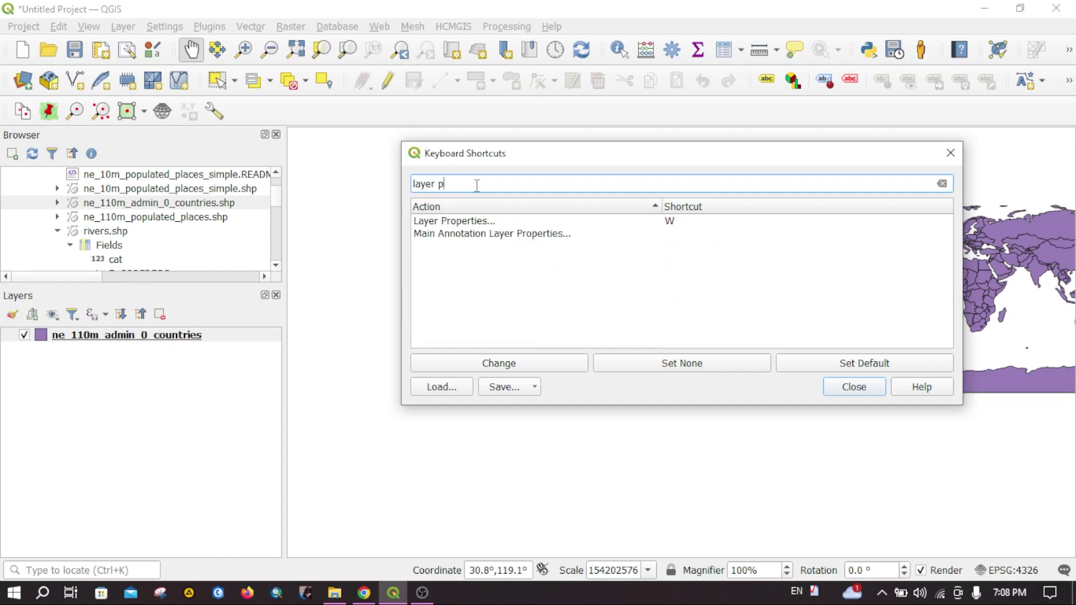
click(464, 222)
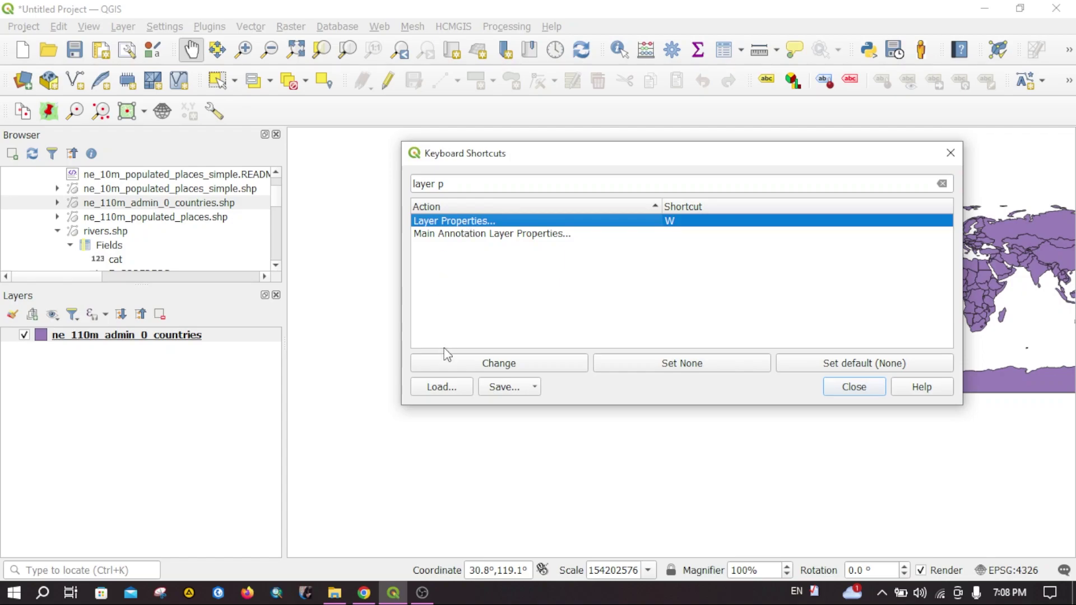
click(499, 363)
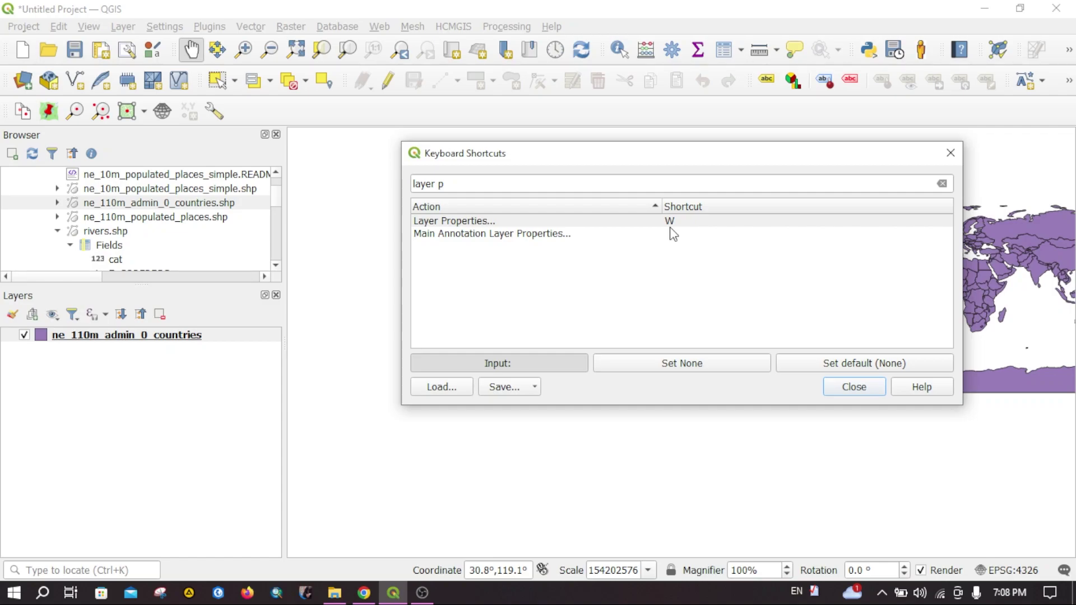
key(w)
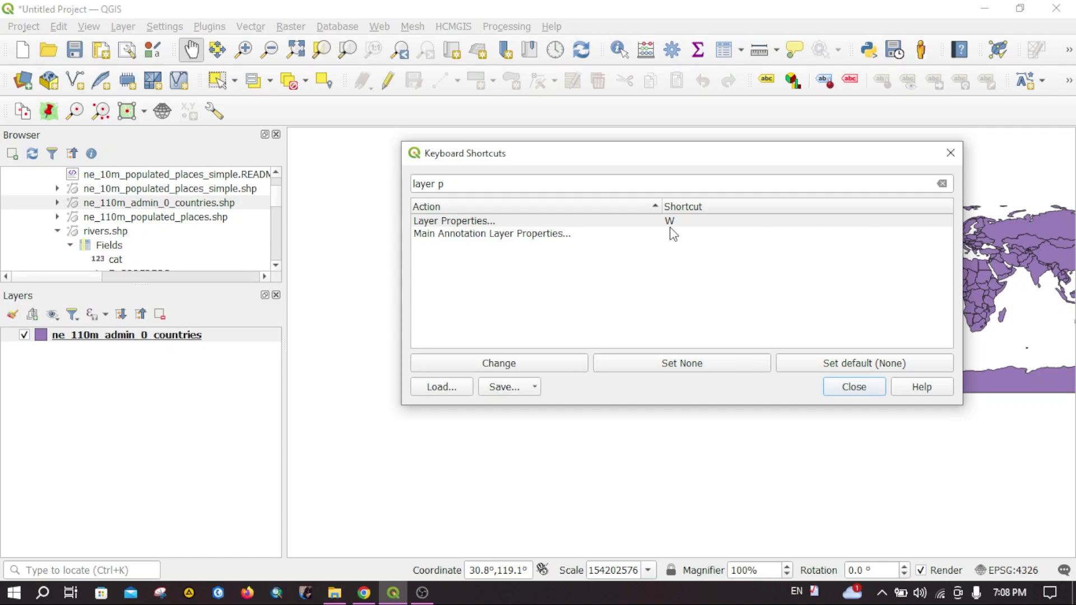
click(855, 386)
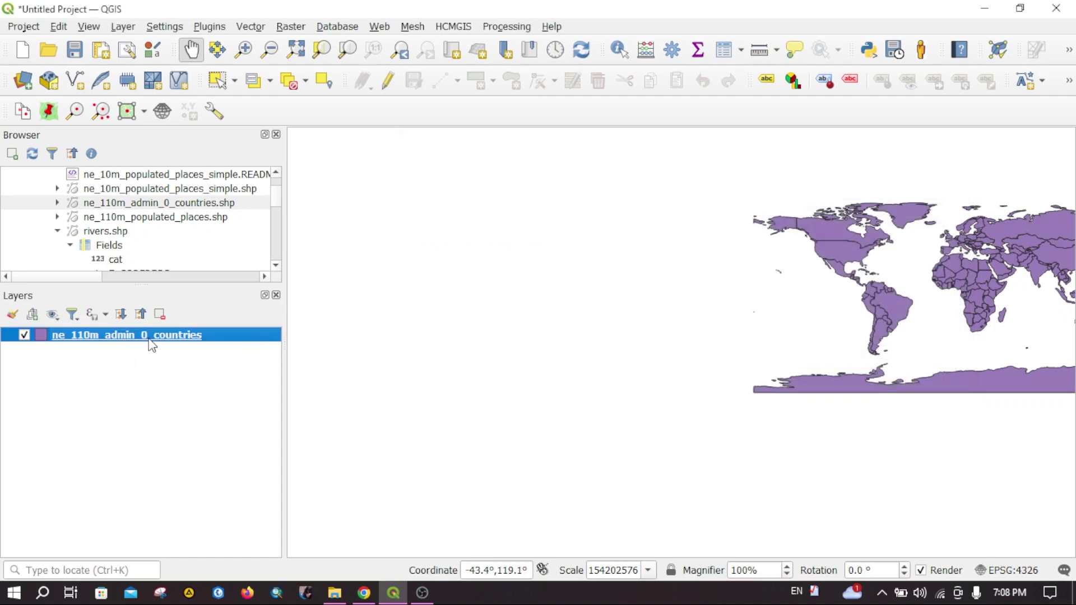
mouse_move(152, 344)
double_click(150, 343)
drag(324, 34, 436, 18)
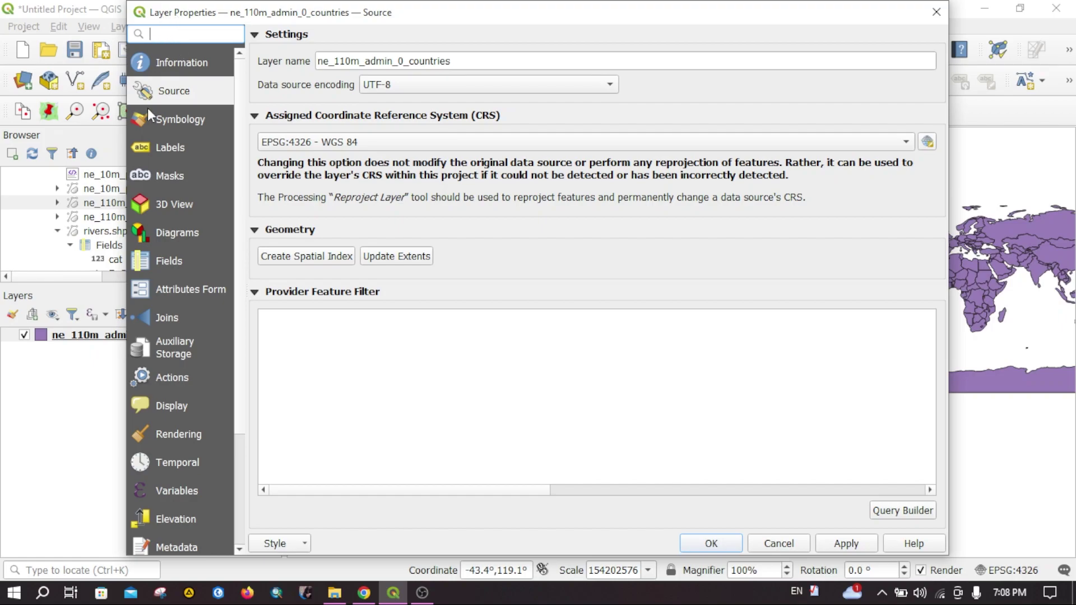
scroll(179, 250, down, 3)
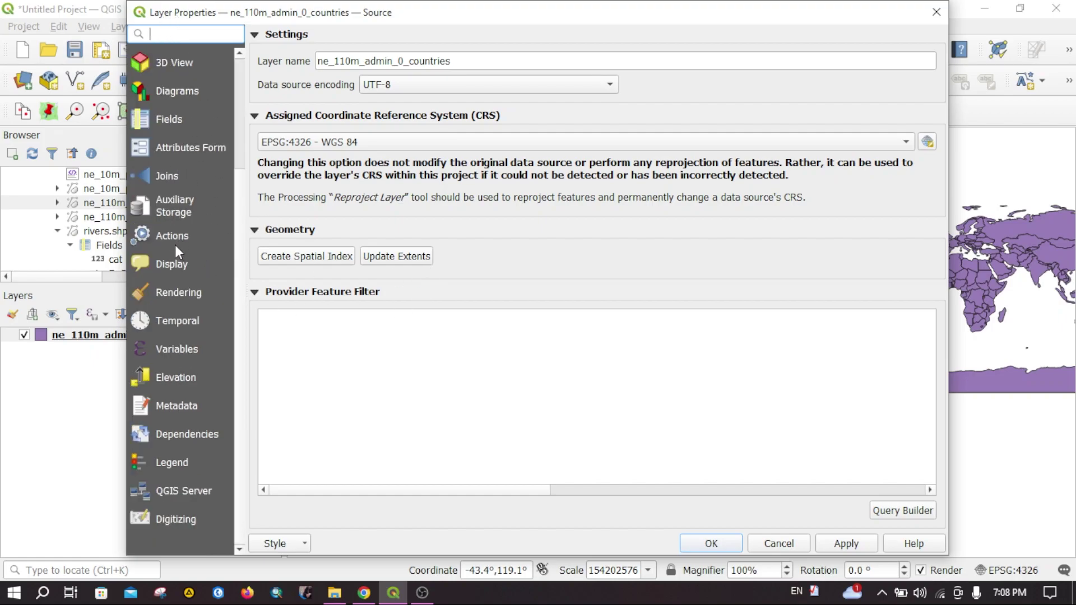
scroll(175, 245, up, 3)
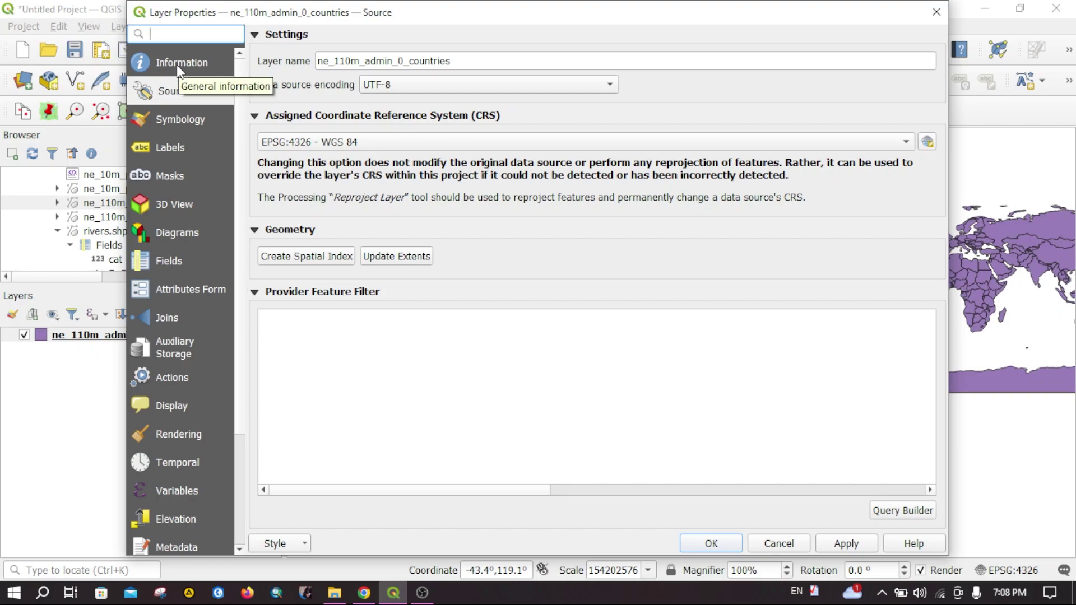
click(935, 13)
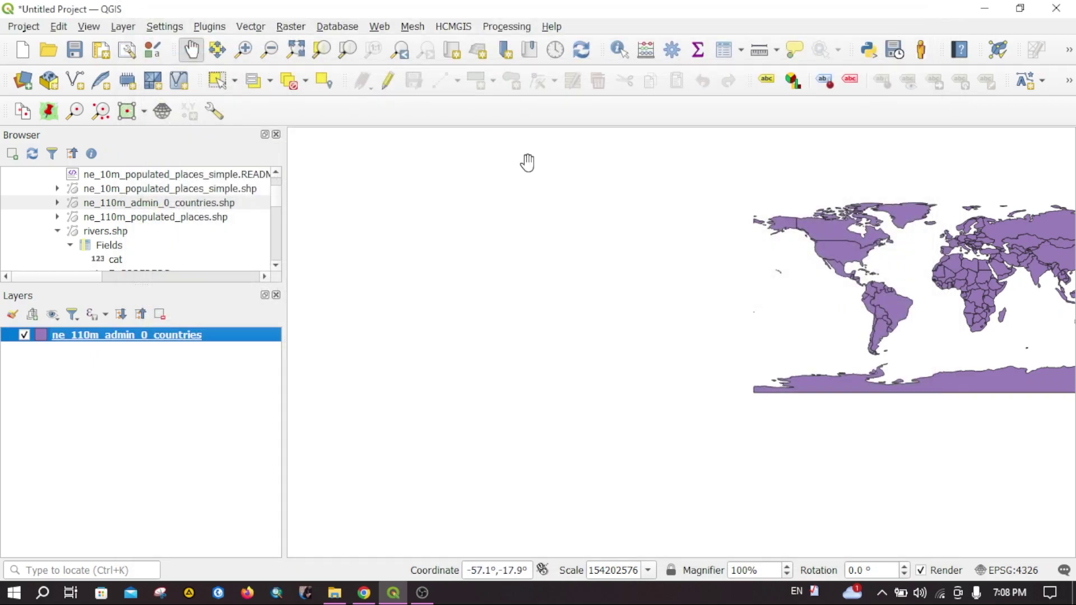
Review the View menu's full-screen and panel toggles, then dismiss the menu
click(87, 28)
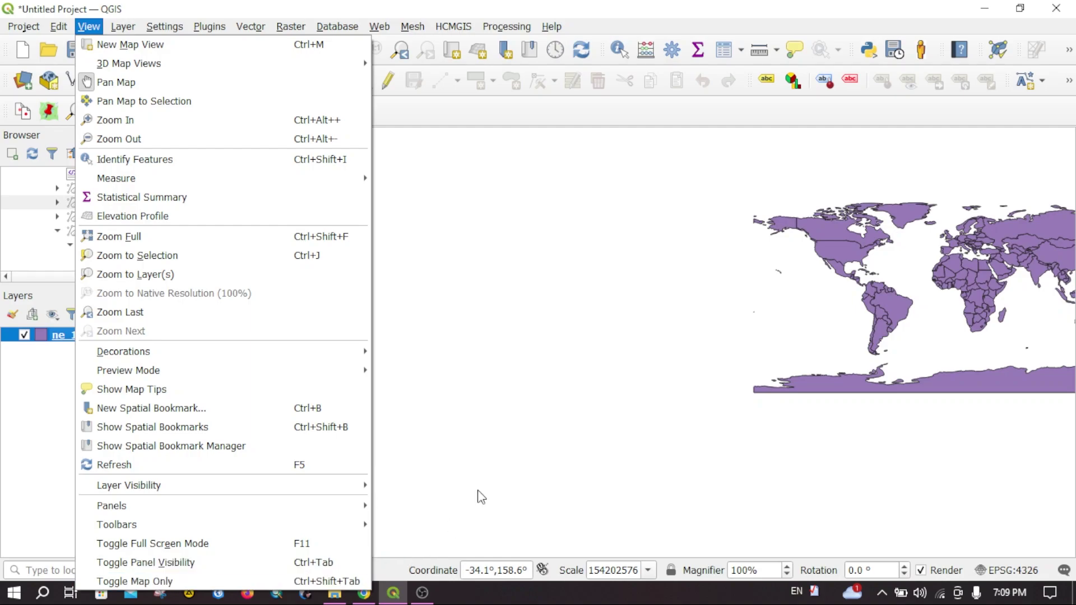
click(483, 455)
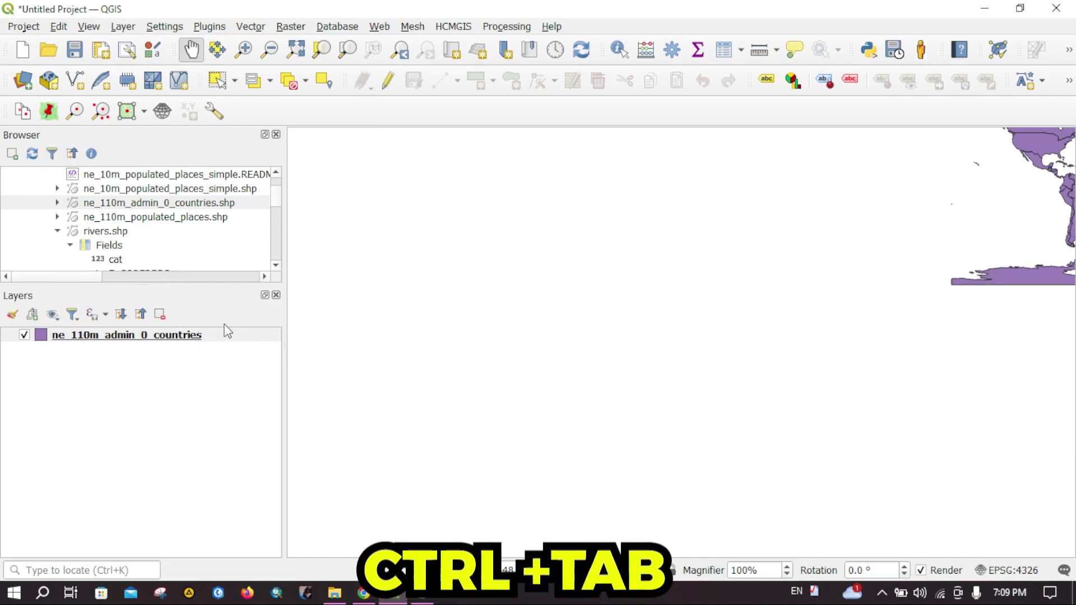
Toggle panel visibility with Ctrl+Tab four times, ending with the side panels hidden
key(ctrl+Tab)
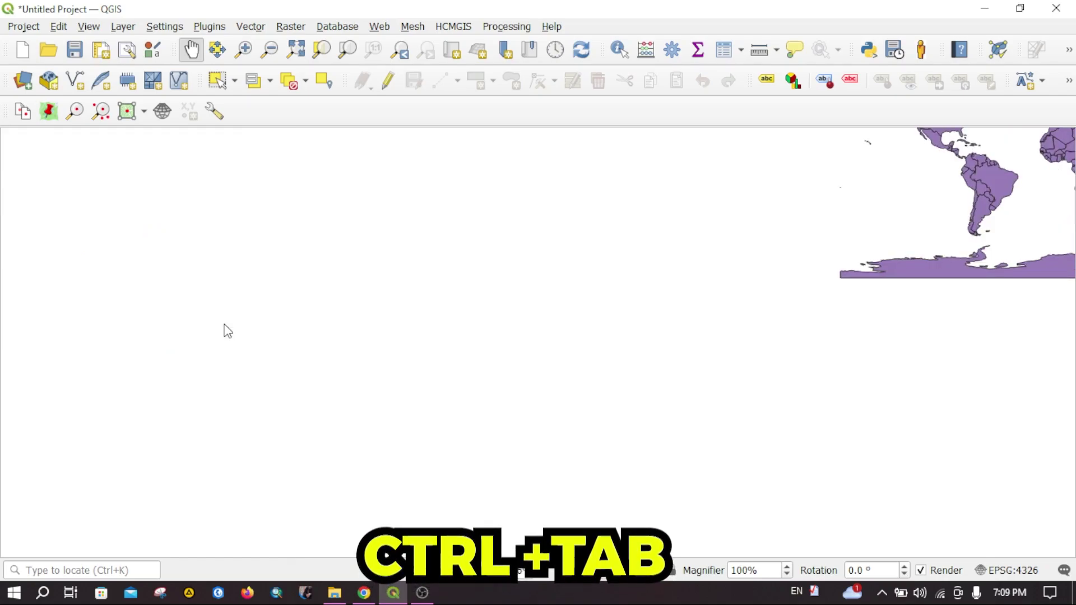
key(ctrl+Tab)
key(ctrl+Tab)
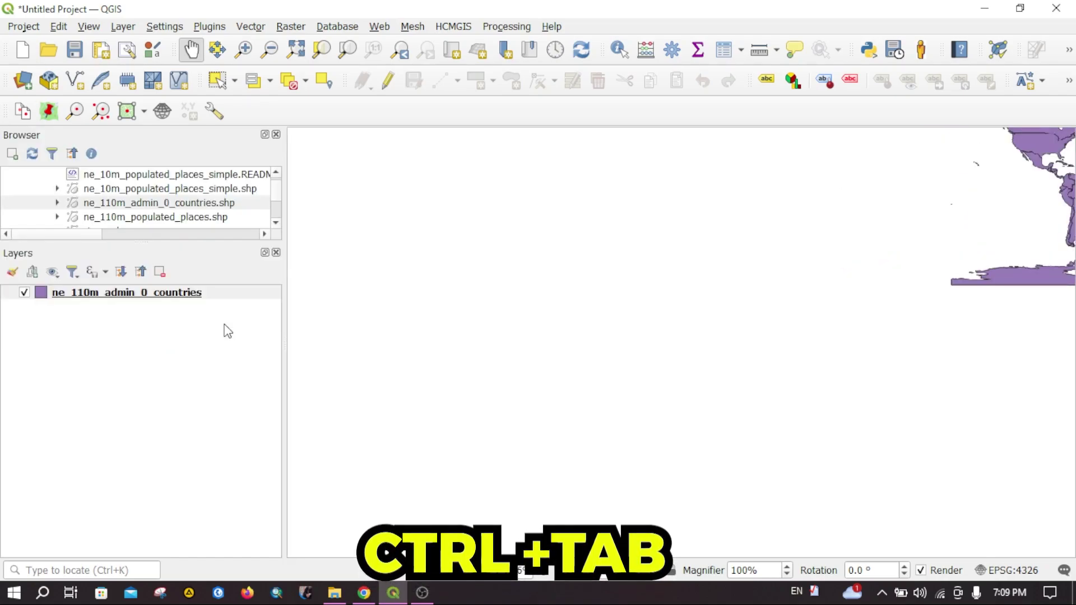
key(ctrl+Tab)
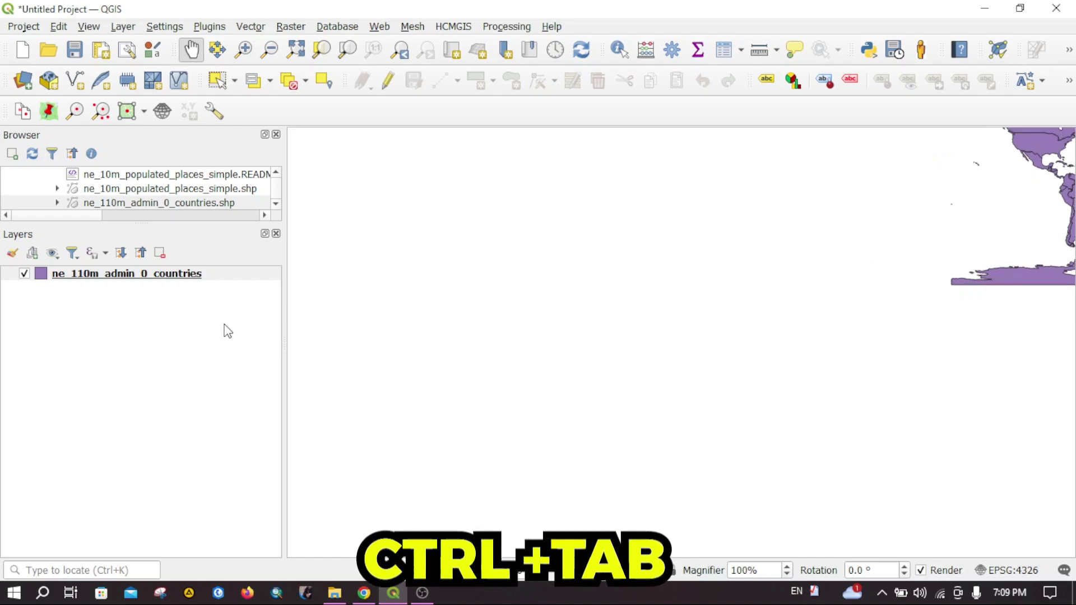
key(ctrl+Tab)
key(ctrl+Tab)
key(ctrl+Tab)
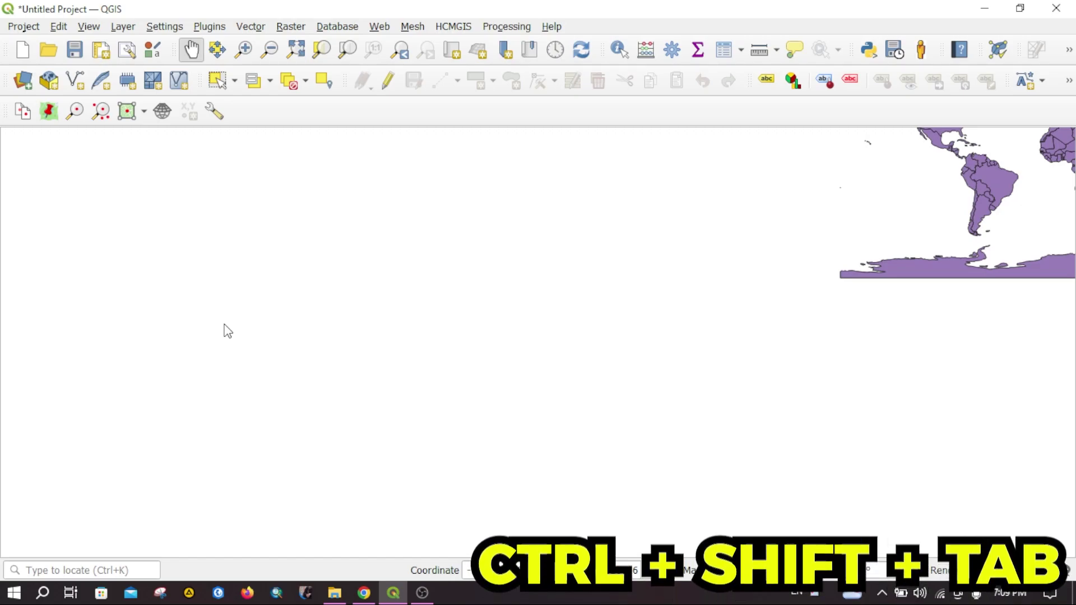
Toggle map-only view with Ctrl+Shift+Tab, pan the world map to centre, then restore the interface
key(ctrl+shift+Tab)
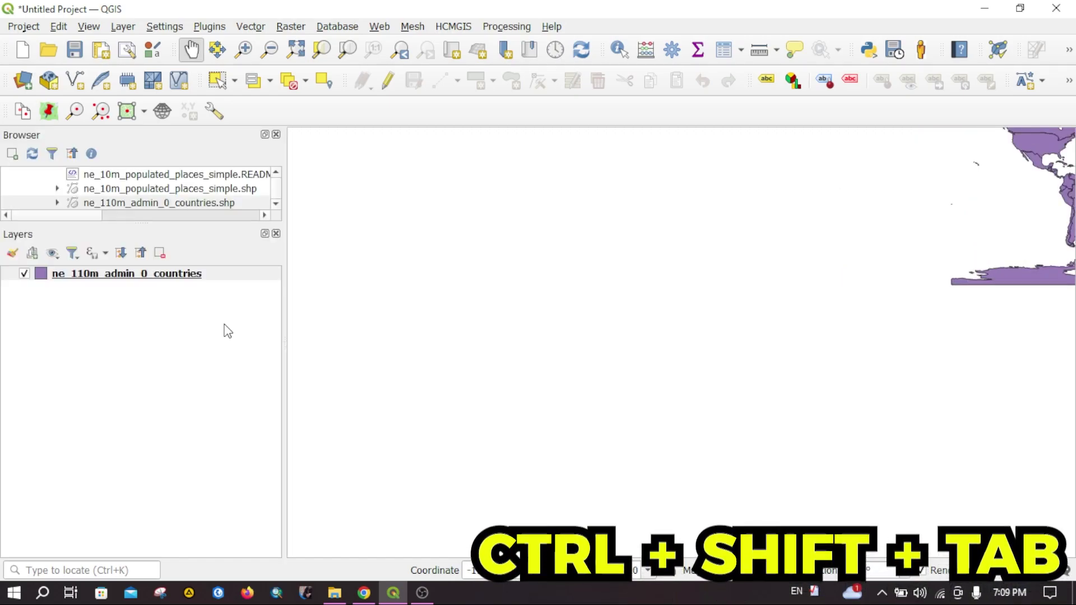
key(ctrl+shift+Tab)
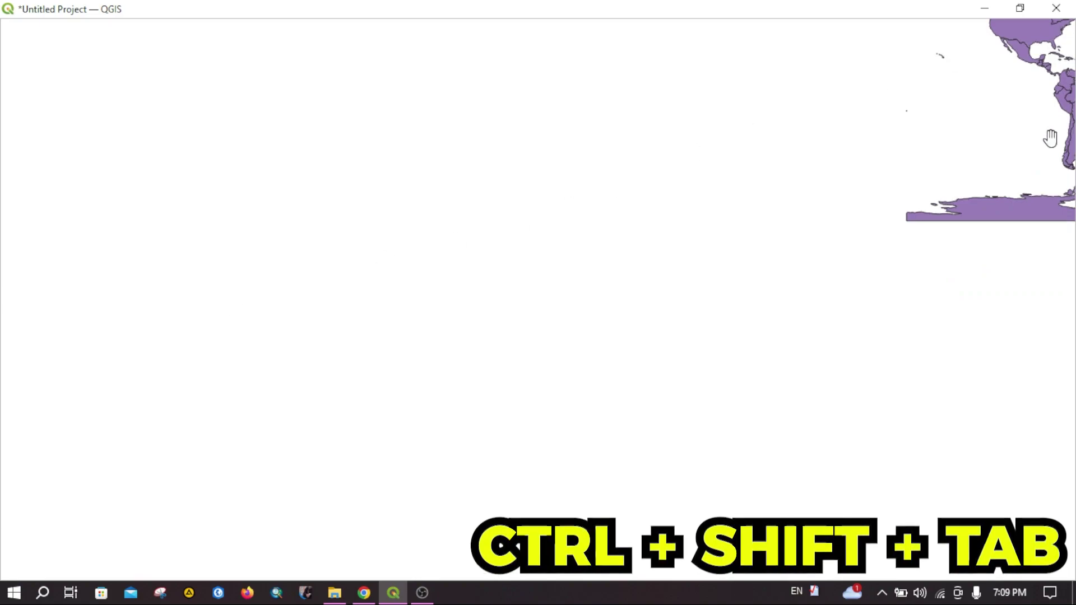
drag(1048, 137, 783, 280)
drag(1023, 178, 708, 189)
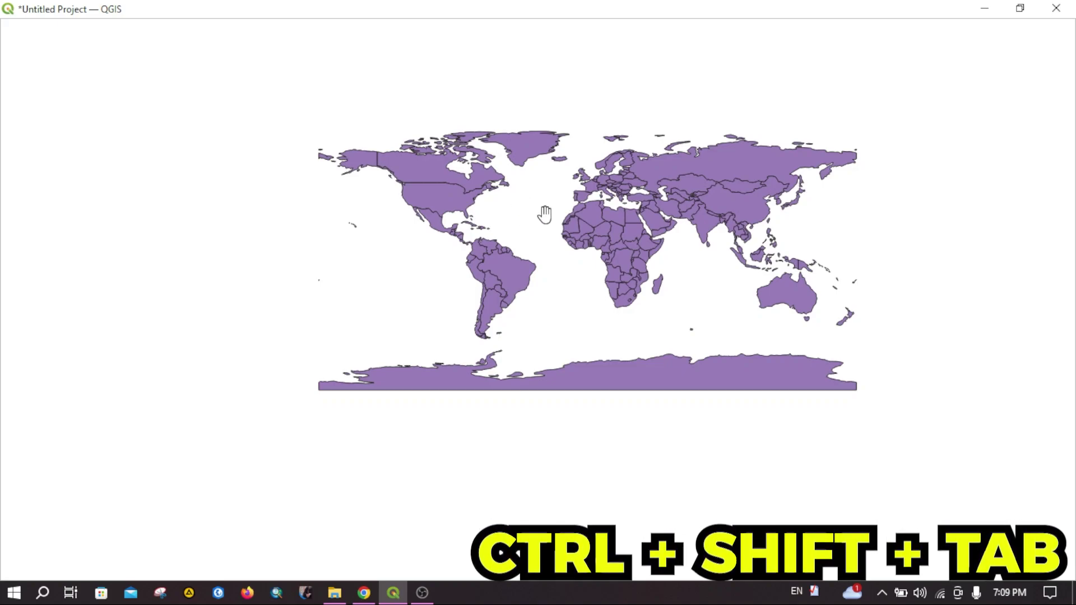
key(ctrl+shift+Tab)
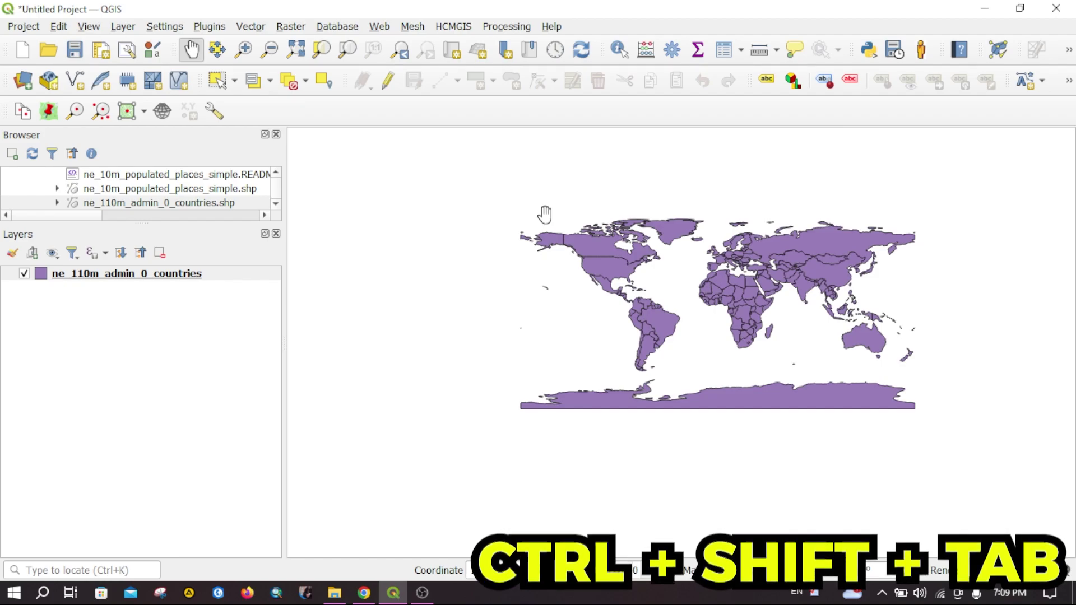